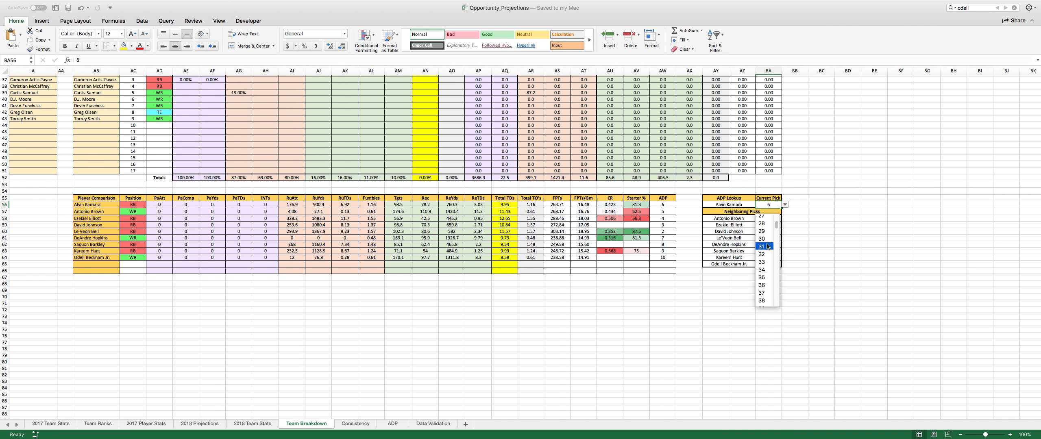
- Set the current pick in the ADP lookup to 30 and review the neighboring players and their pick numbers
left_click(764, 238)
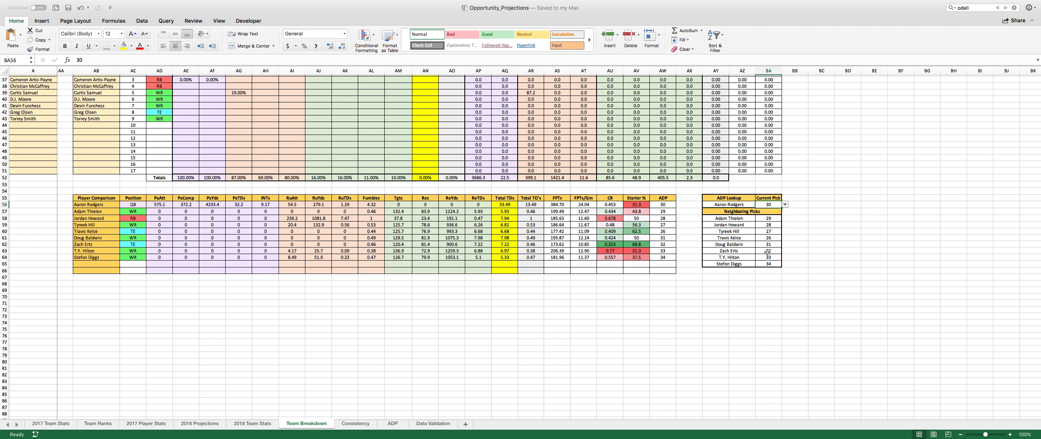
left_click_drag(745, 218, 739, 263)
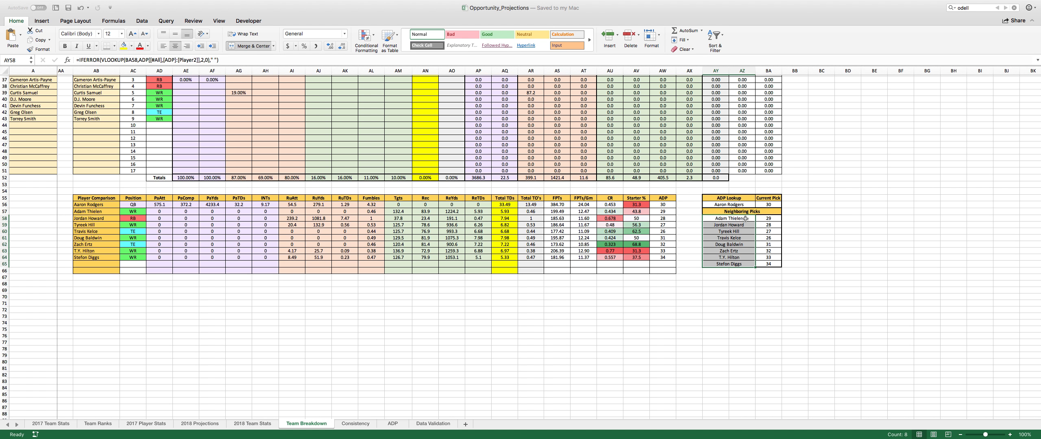
left_click_drag(768, 220, 767, 264)
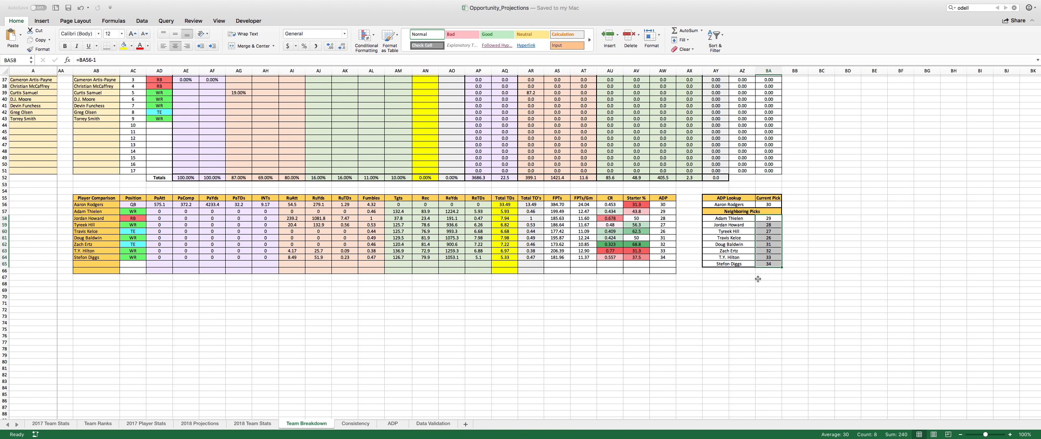
- Open the ADP sheet and examine the ADP ranks alongside the Player2 names that feed the lookup
left_click(393, 423)
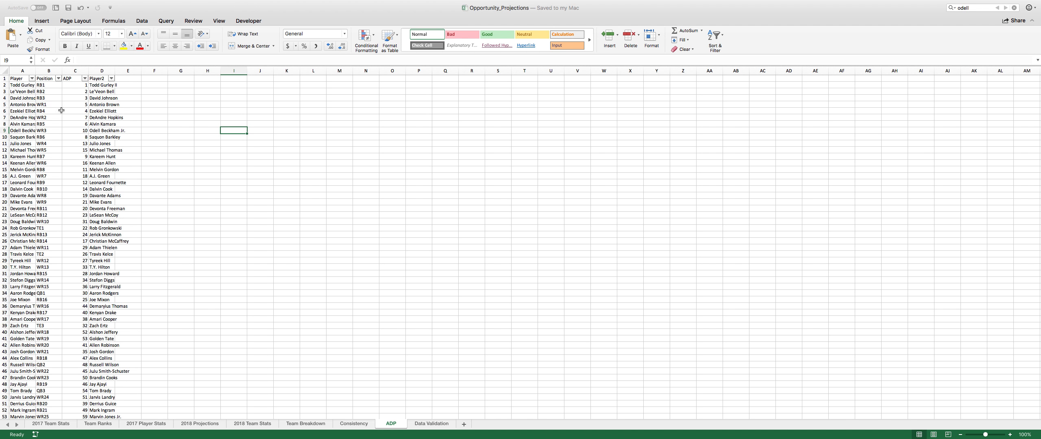
left_click_drag(81, 85, 99, 124)
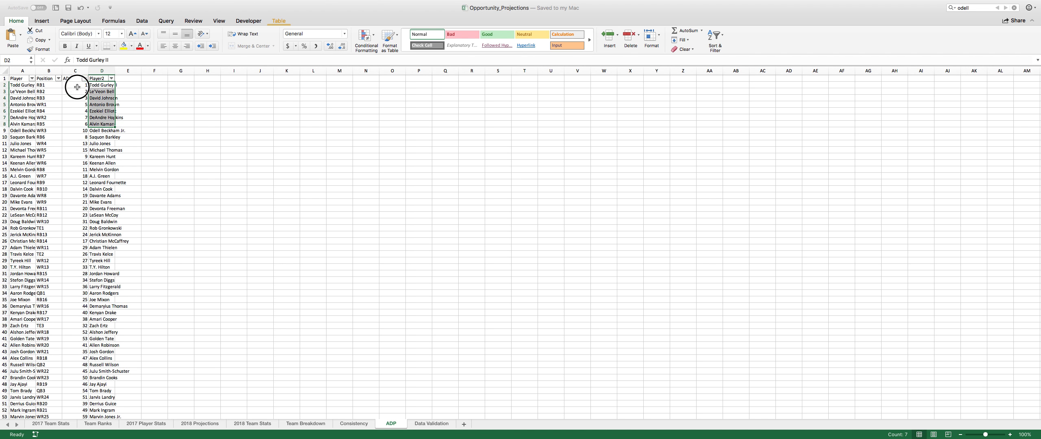
left_click(101, 91)
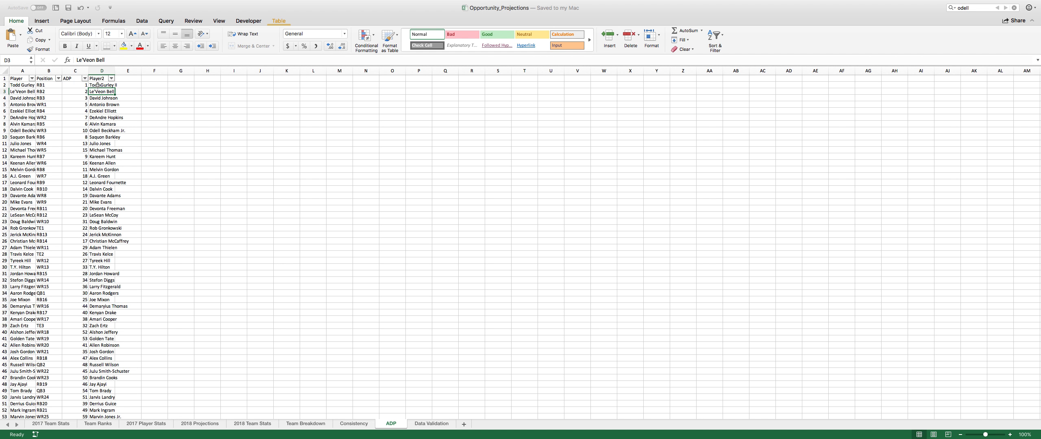
mouse_move(98, 86)
left_mouse_down()
mouse_move(99, 150)
mouse_move(101, 86)
left_mouse_up()
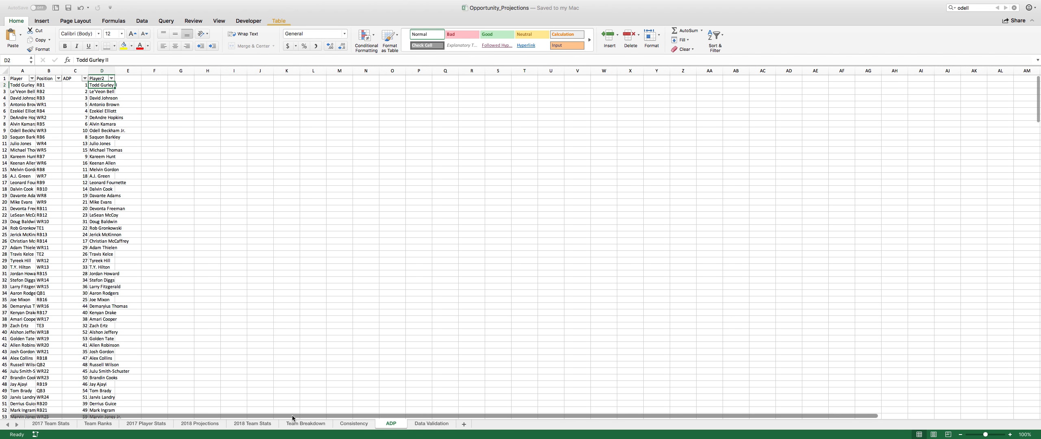
- Return to the Team Breakdown sheet and check how the ADP lookup names feed the player comparison table and its stat formulas
left_click(302, 425)
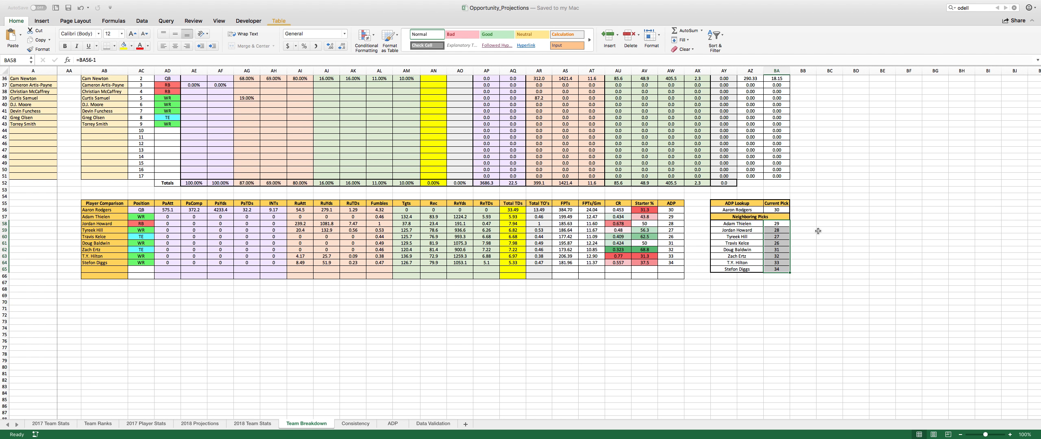
left_click(745, 210)
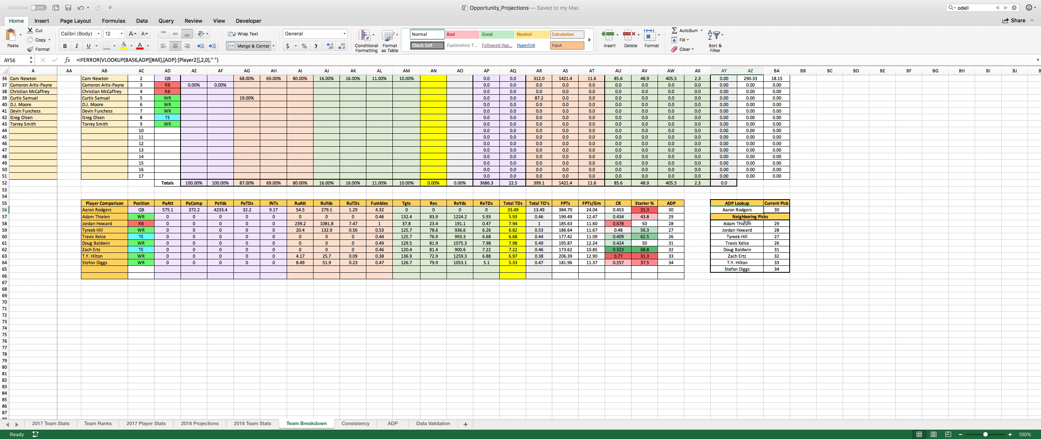
left_click_drag(745, 224, 739, 271)
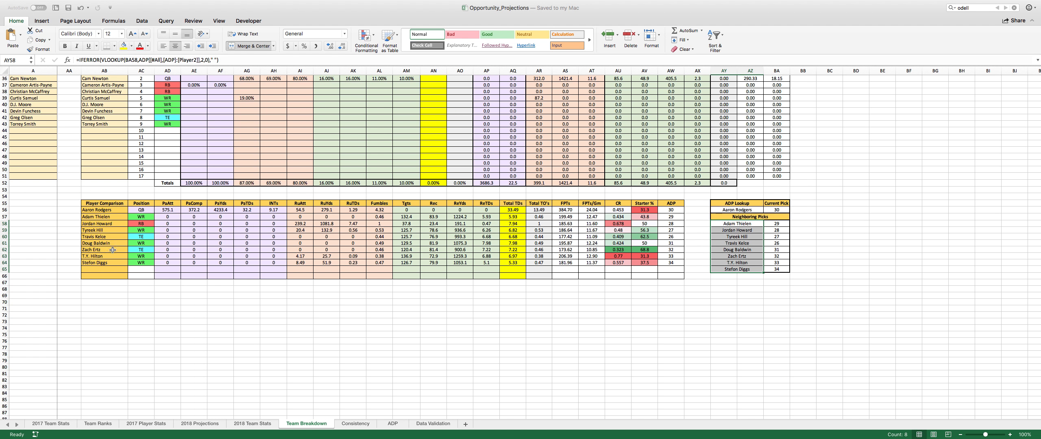
left_click_drag(104, 210, 100, 279)
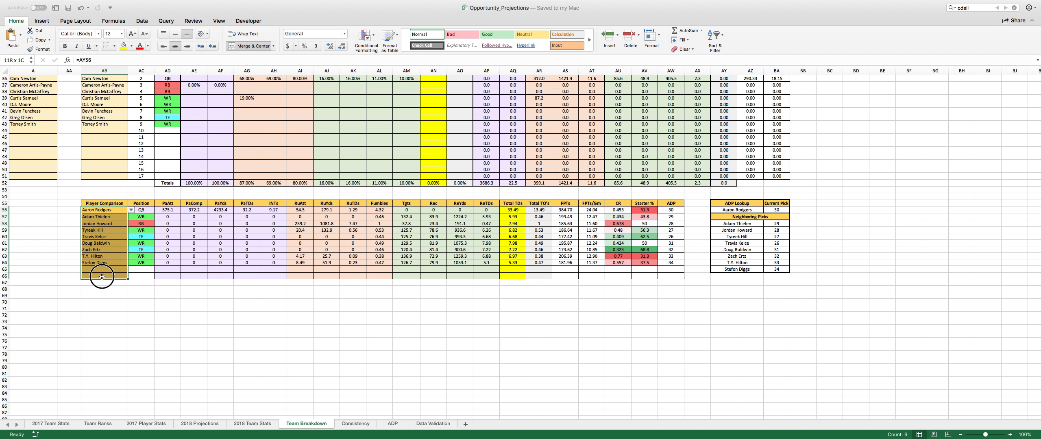
left_click(317, 226)
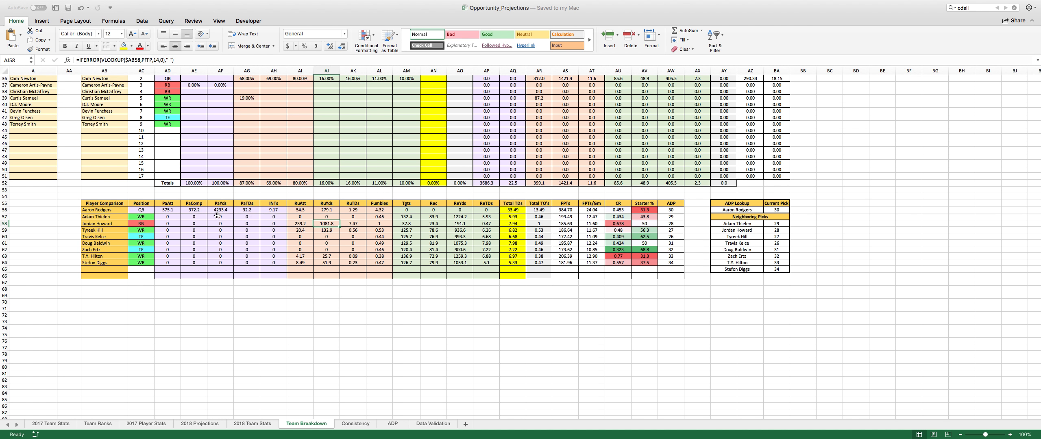
left_click(189, 210)
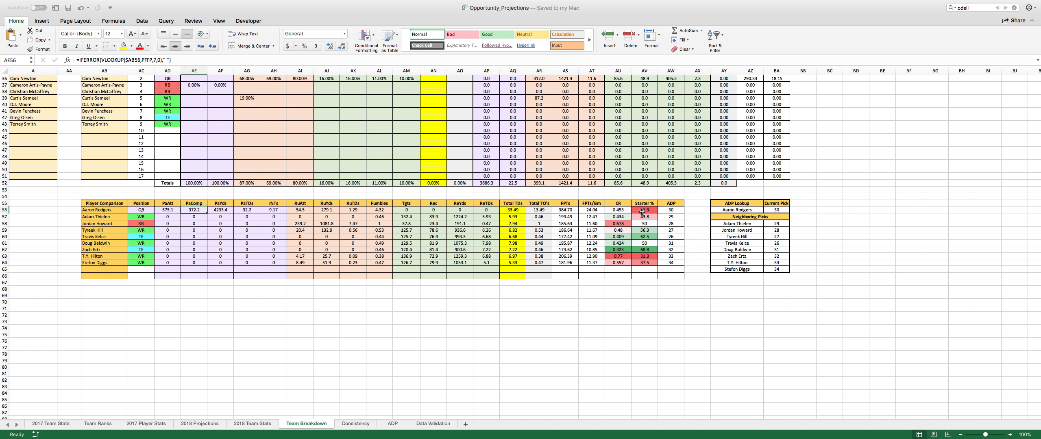
- Examine the CR and Starter % values of the compared players, checking the color-coded consistency ratings row by row
left_click_drag(623, 210, 644, 218)
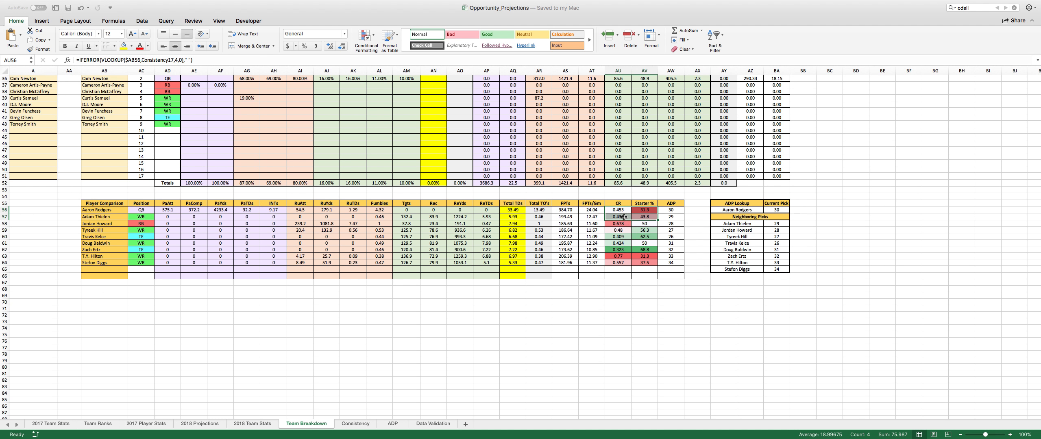
left_click(624, 218)
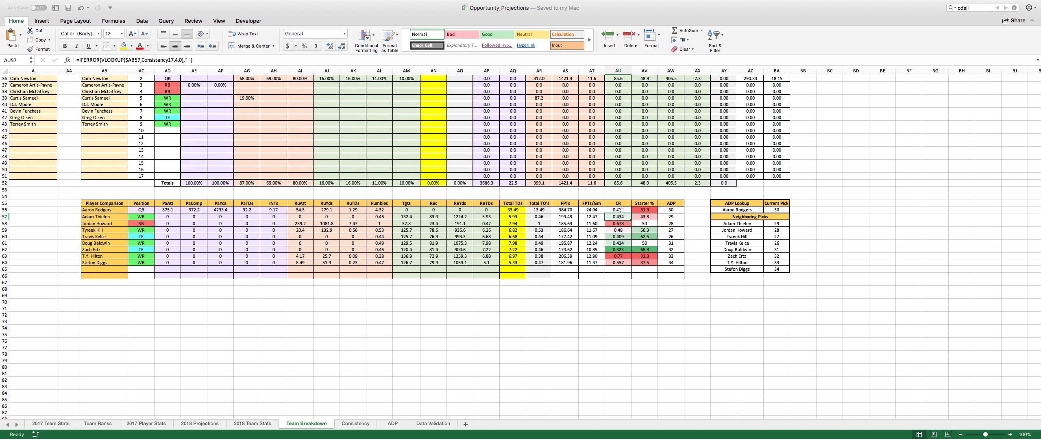
left_click(621, 211)
left_click(621, 217)
left_click(616, 210)
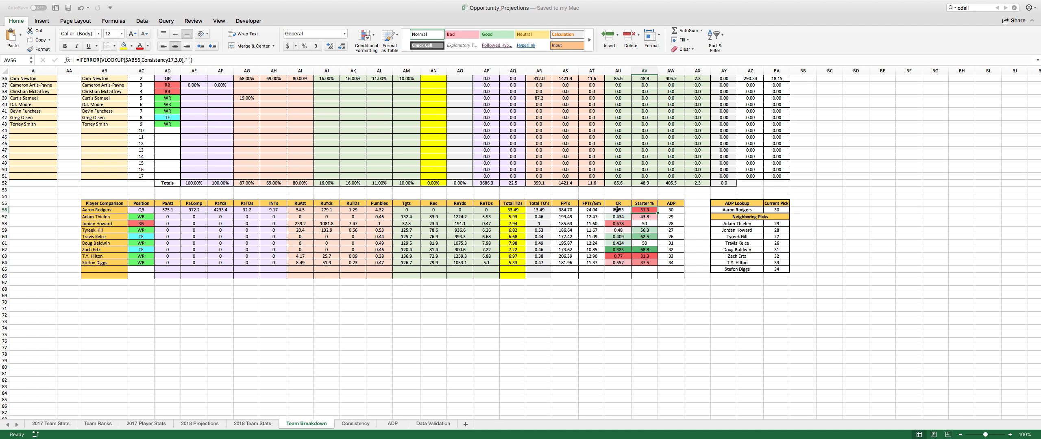
left_click_drag(619, 209, 621, 238)
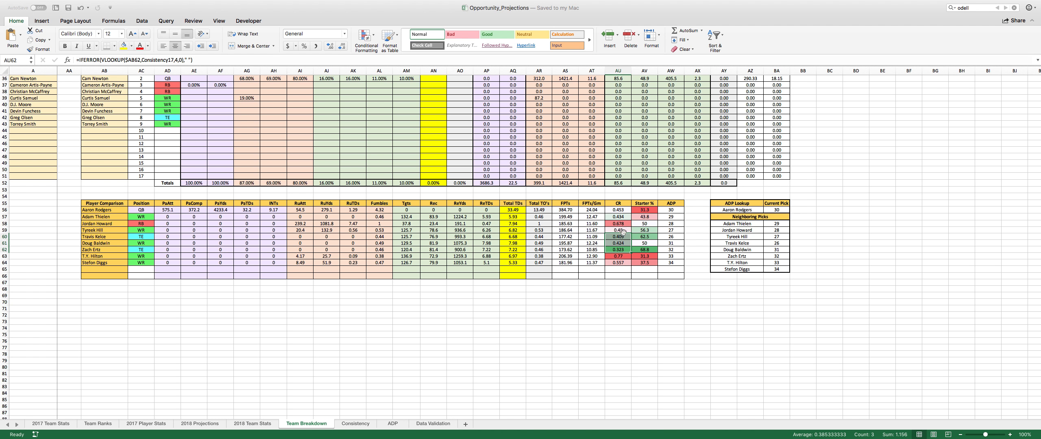
left_click(624, 230)
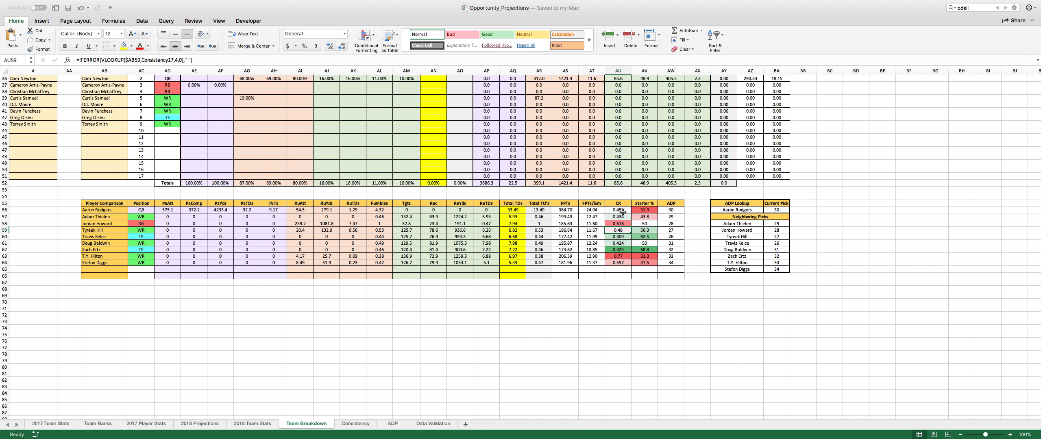
left_click(619, 249)
left_click_drag(618, 209, 644, 275)
left_click_drag(618, 210, 614, 273)
left_click(621, 236)
left_click(619, 230)
left_click_drag(618, 210, 620, 275)
left_click(620, 269)
left_click(620, 231)
- Review the first player's passing projections, the neighboring picks list, and the second player's stats across the comparison table
left_click_drag(172, 210, 273, 211)
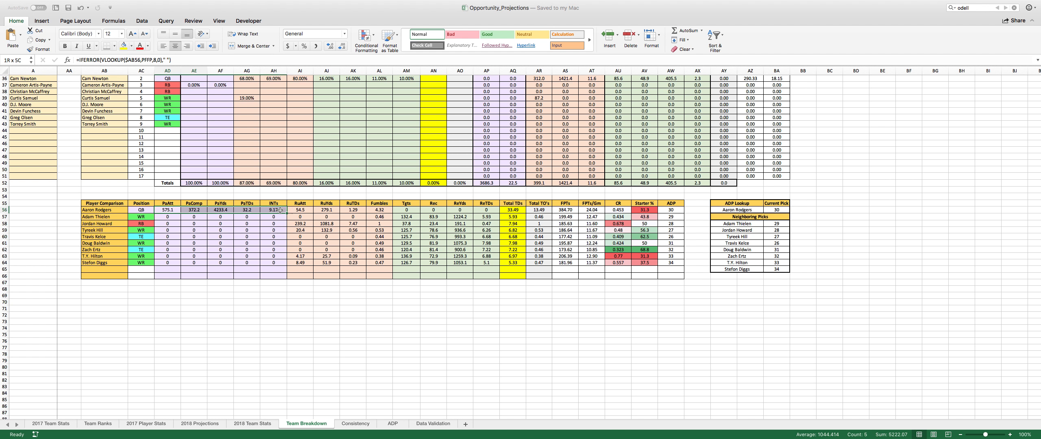
left_click(273, 210)
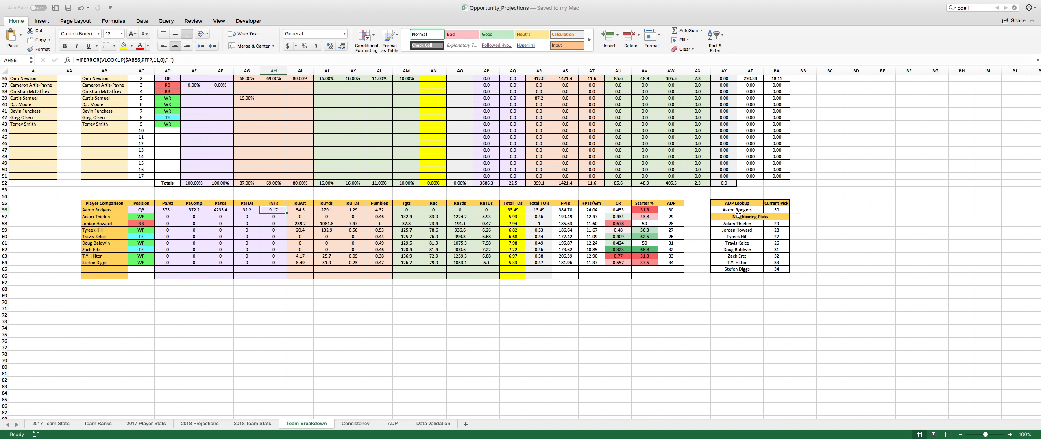
left_click_drag(738, 210, 740, 270)
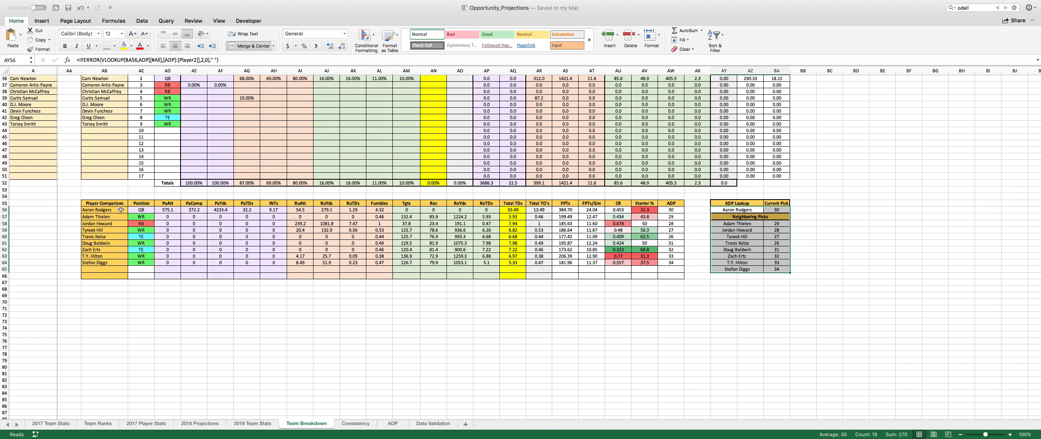
left_click_drag(120, 210, 100, 278)
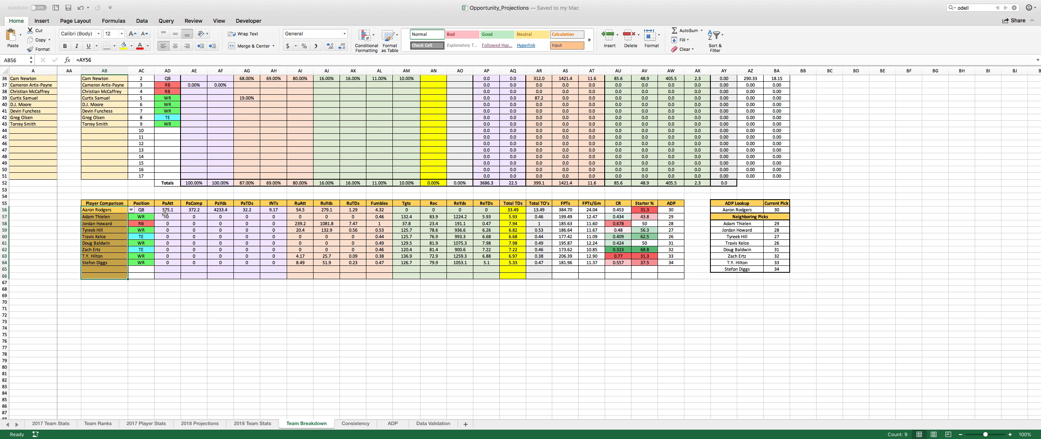
left_click_drag(165, 214, 543, 223)
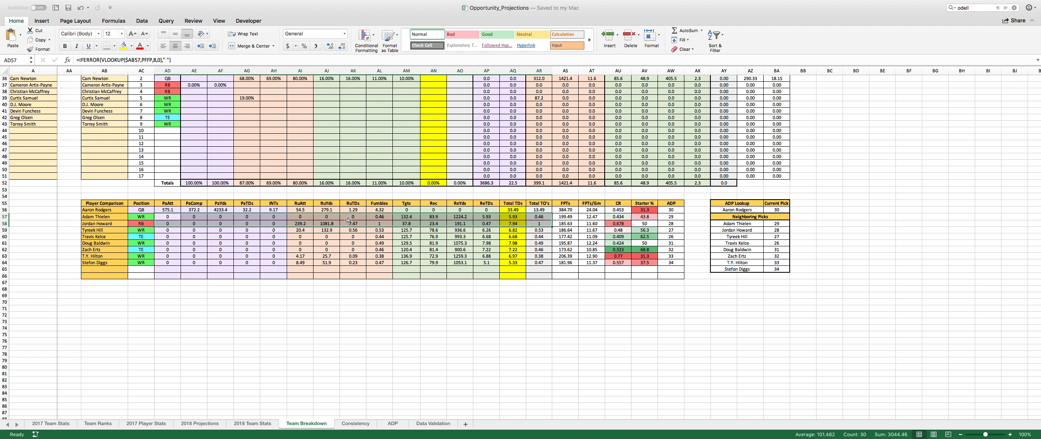
left_click_drag(169, 217, 592, 216)
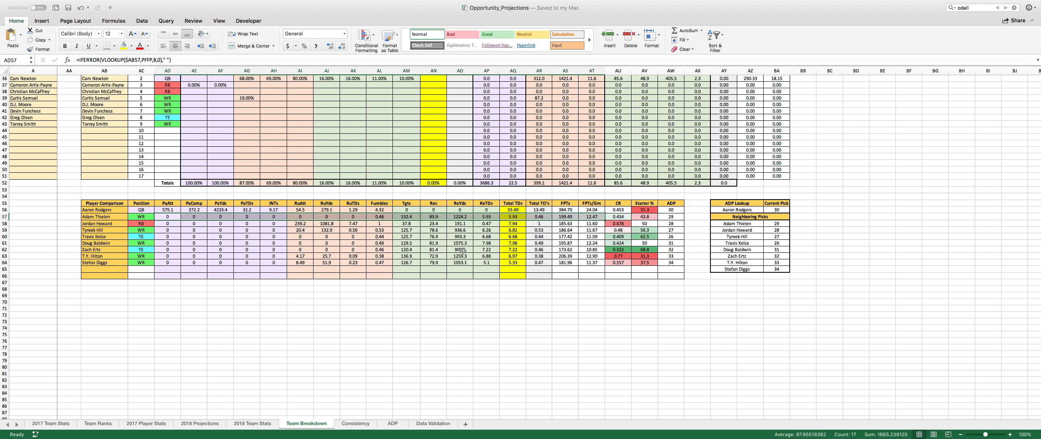
- Compare the CR and Starter % ratings across all listed players, focusing on the Starter % highs and lows
left_click_drag(618, 209, 655, 272)
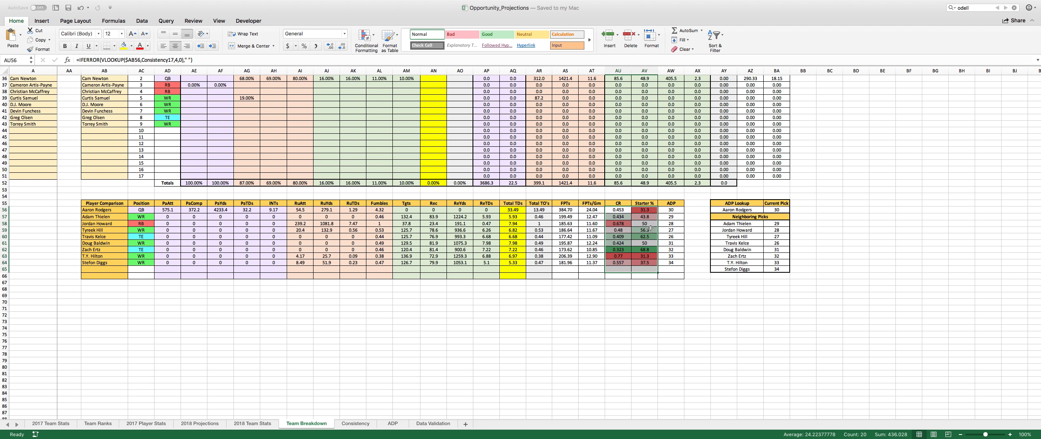
left_click(650, 211)
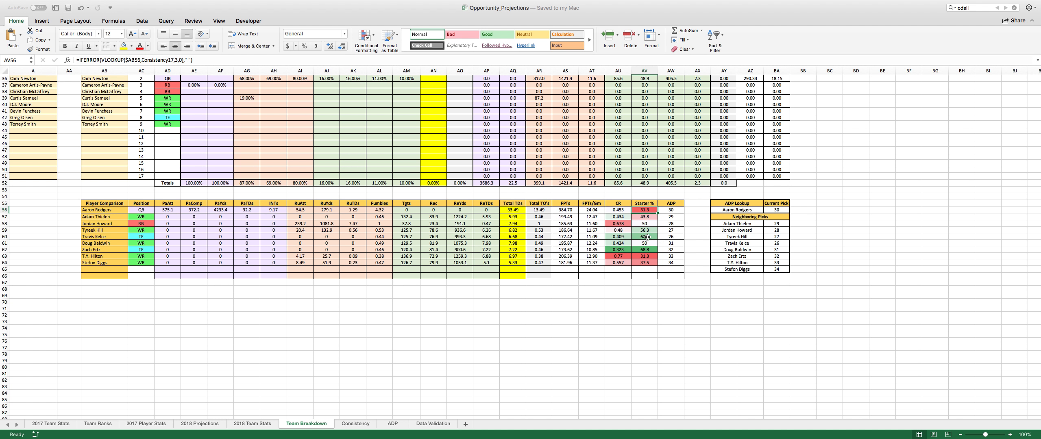
left_click_drag(644, 231, 644, 250)
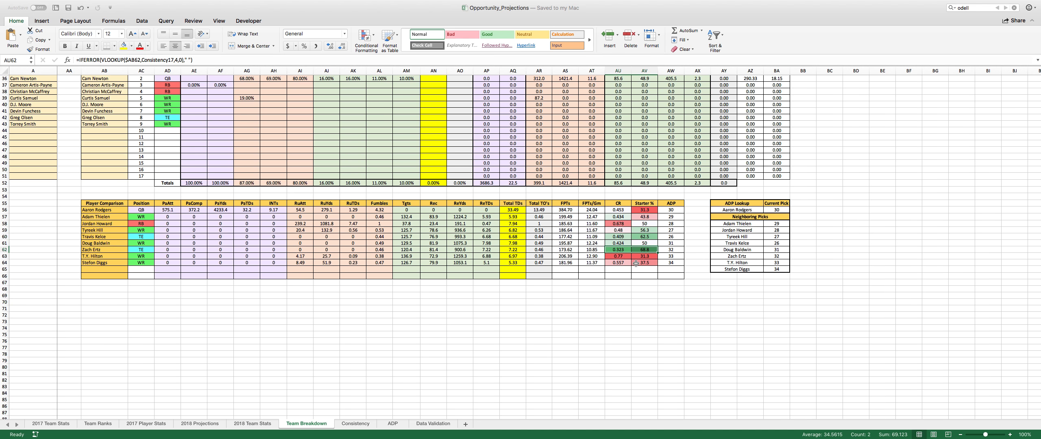
left_click(636, 264)
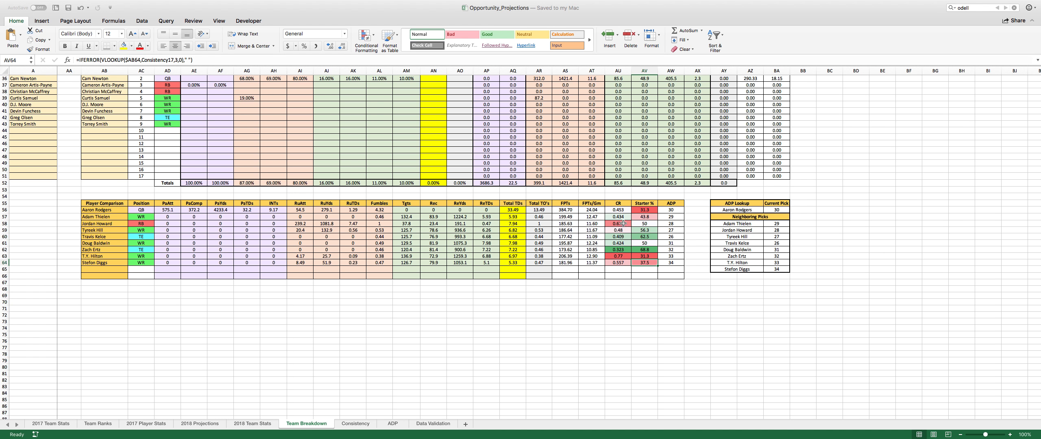